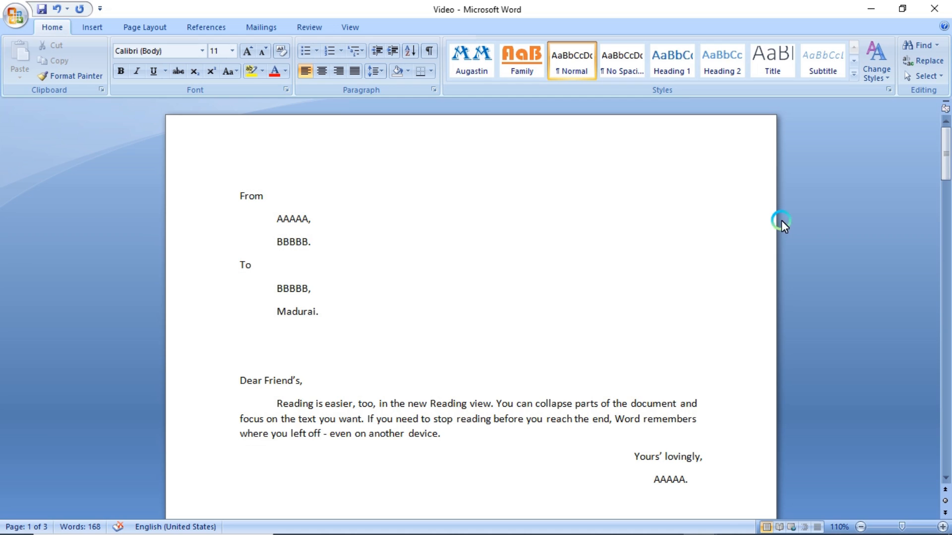
Step: Look through the example letters in the Video document and switch to the Video 1 document
left_click_drag(945, 158, 946, 399)
left_click(627, 170)
key("alt+Tab")
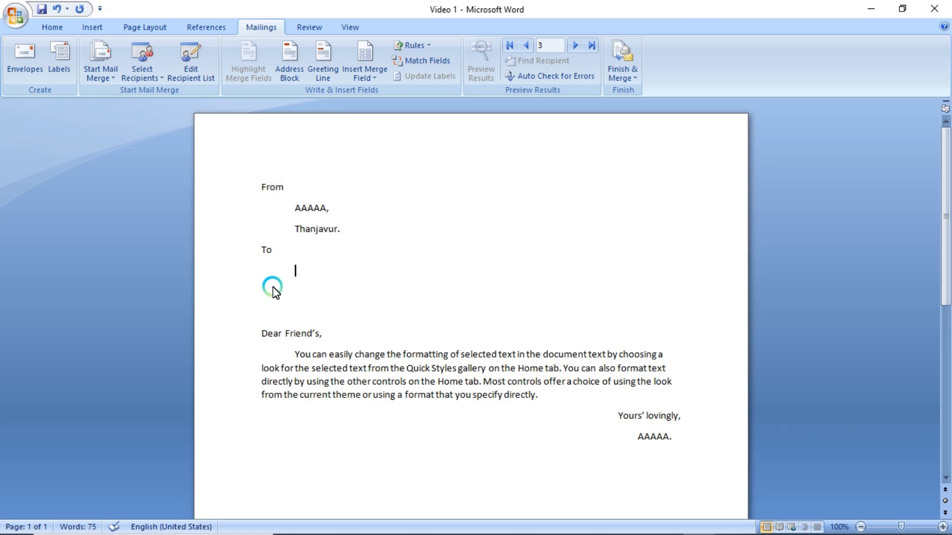
Step: Examine the letter's sender block, "To" line, body paragraph and closing signature
left_click(325, 337)
left_click_drag(263, 187, 358, 228)
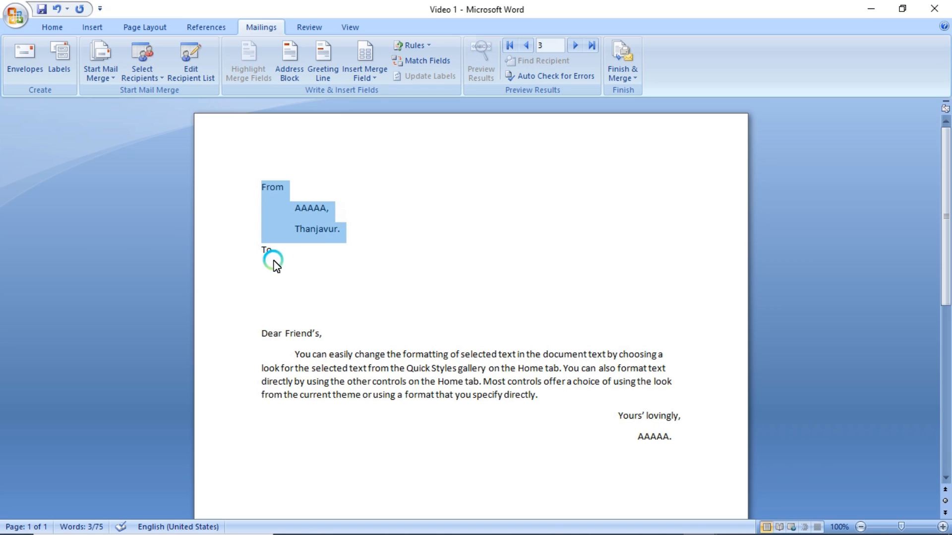
left_click_drag(260, 250, 278, 254)
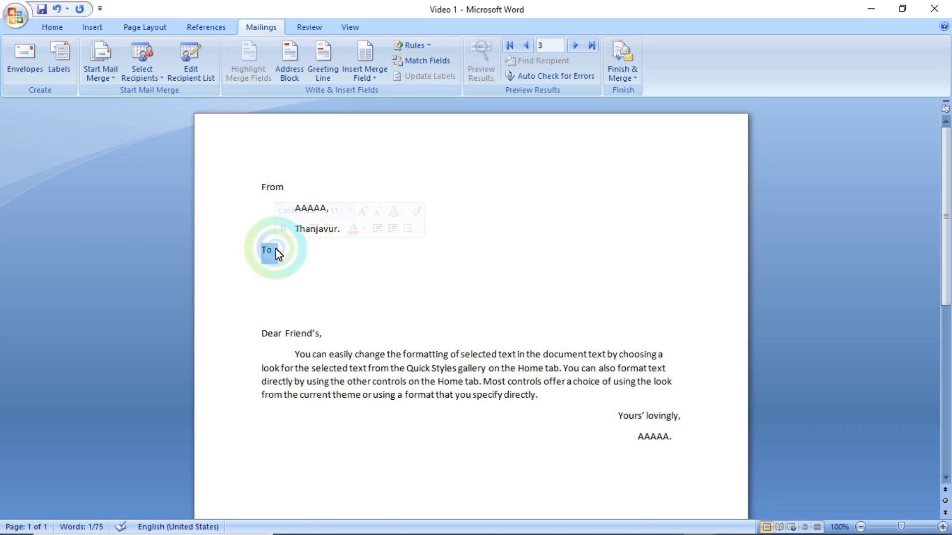
left_click(323, 272)
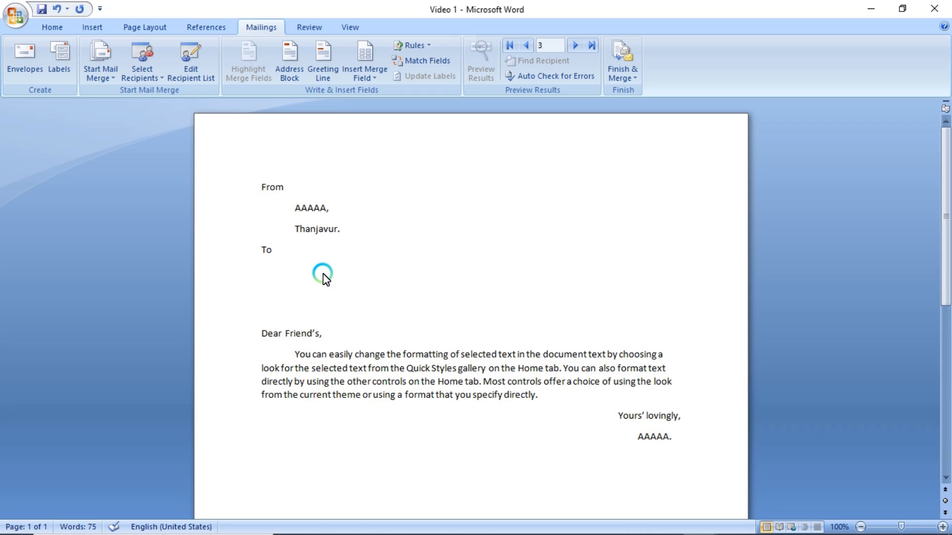
left_click_drag(261, 333, 527, 397)
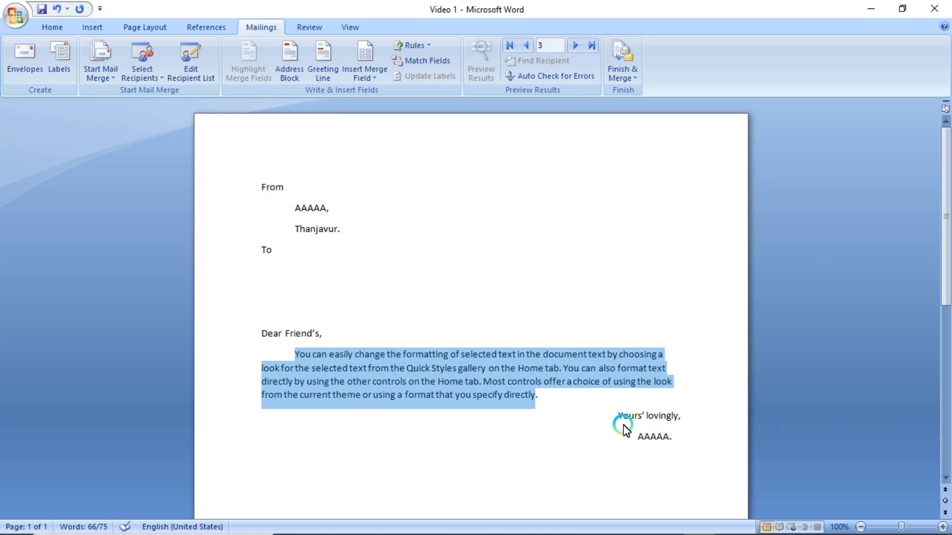
left_click_drag(600, 411, 695, 436)
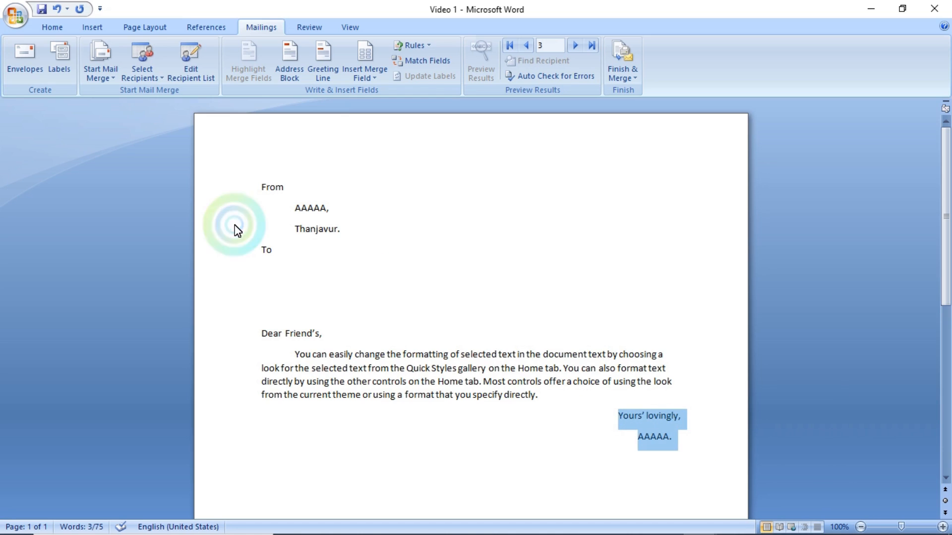
Step: Place the insertion point below "To" and start the step-by-step mail merge wizard with Letters as the document type
left_click(301, 266)
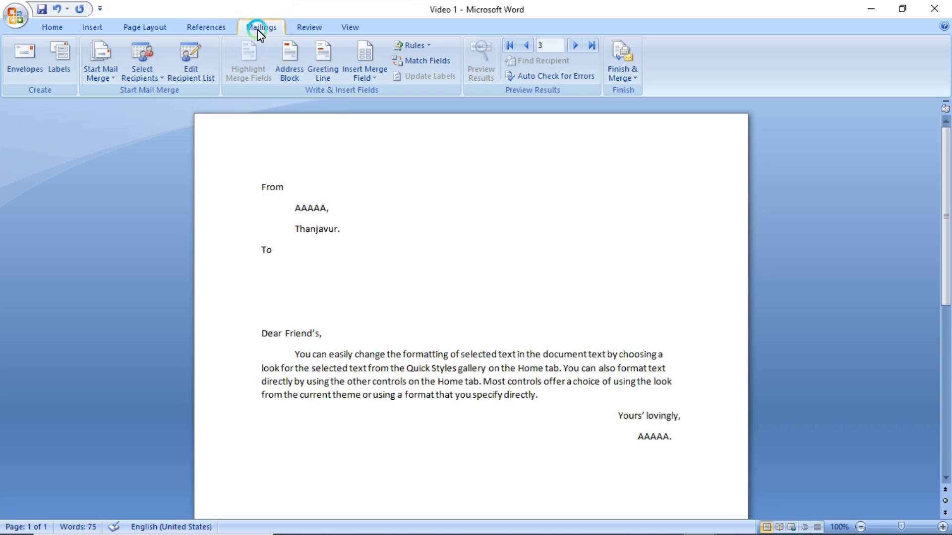
left_click(112, 80)
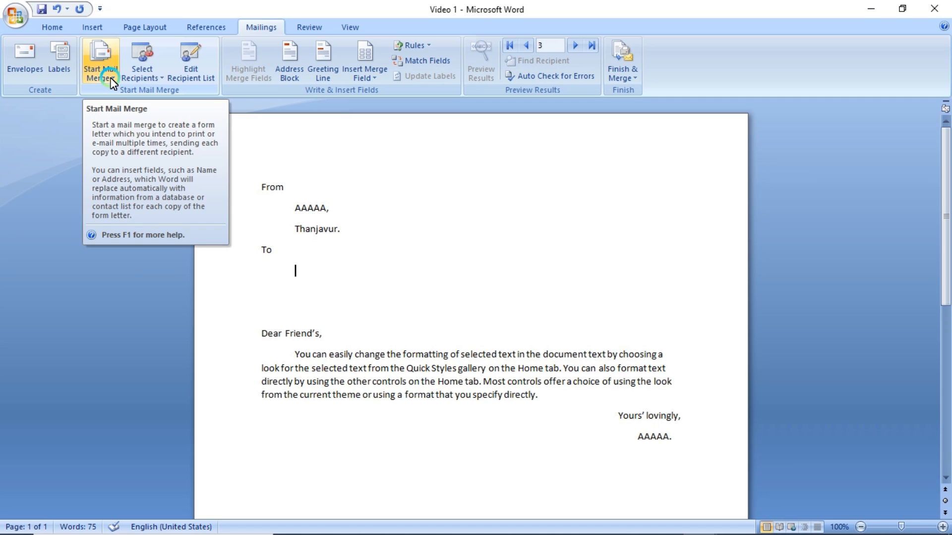
left_click(112, 79)
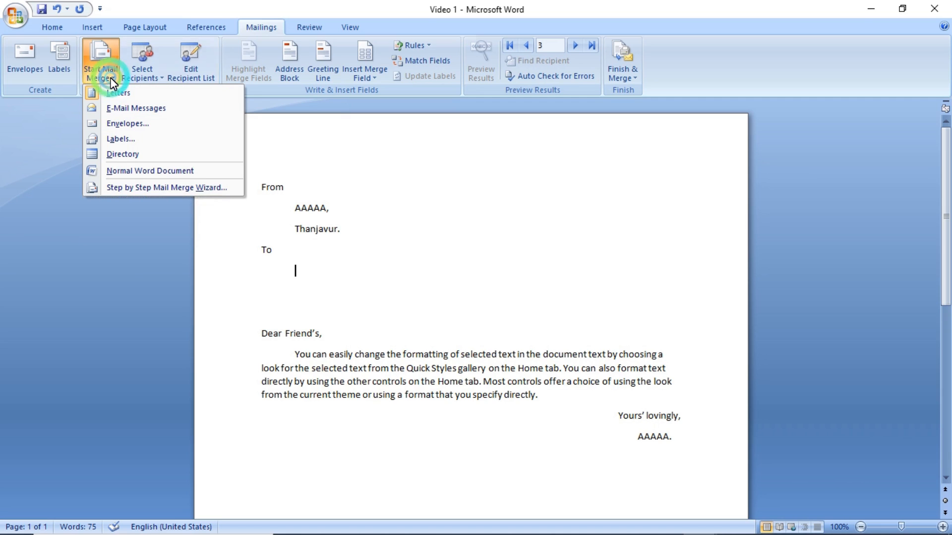
left_click(224, 188)
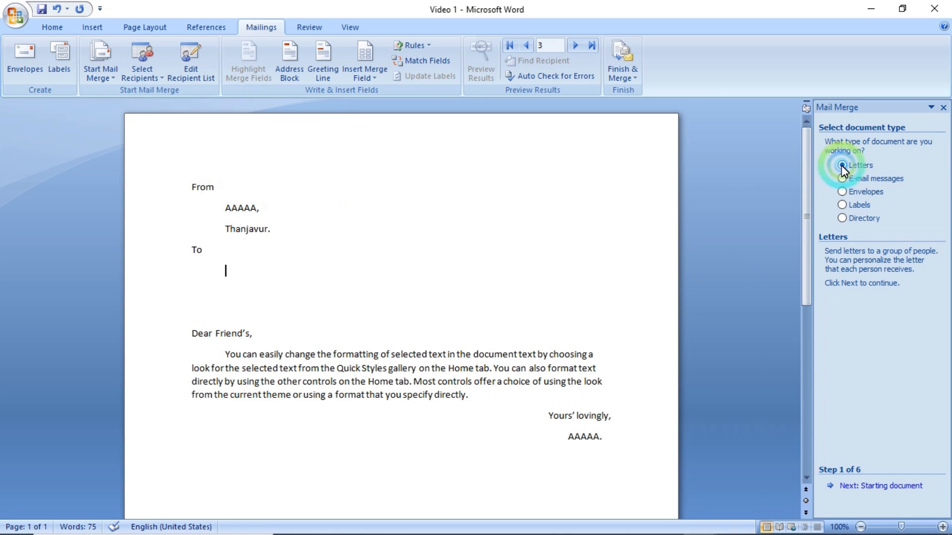
left_click(904, 486)
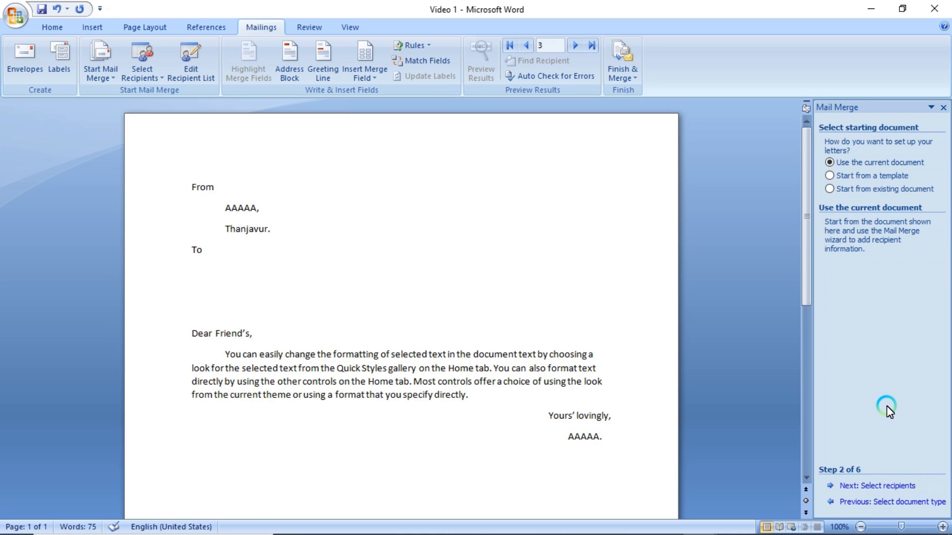
Step: Use the current document as the merge's starting document and proceed to recipient selection
left_click(816, 178)
left_click_drag(192, 186, 216, 153)
left_click(506, 240)
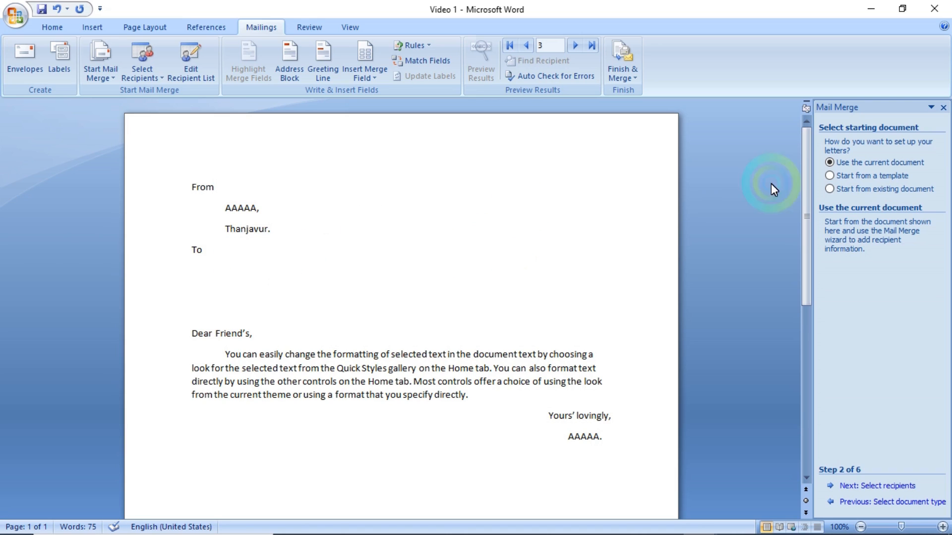
left_click(827, 163)
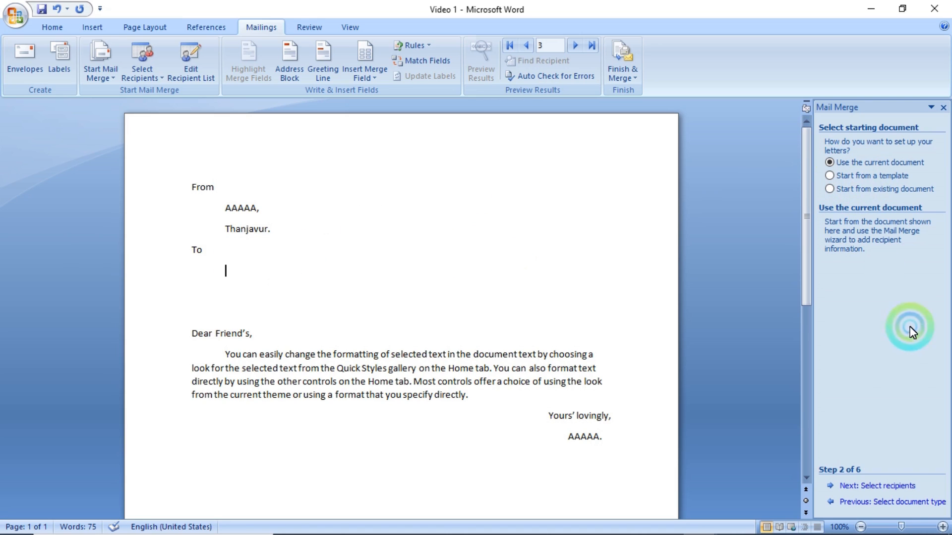
left_click(893, 485)
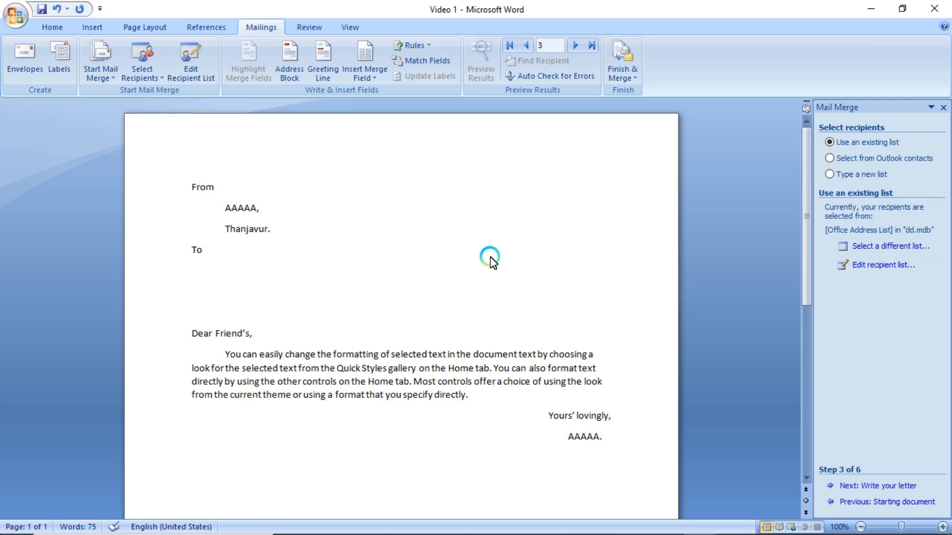
Step: Create a new recipient list whose first entry has First Name "FFFFF," and Address Line 1 "Madurai."
left_click(829, 175)
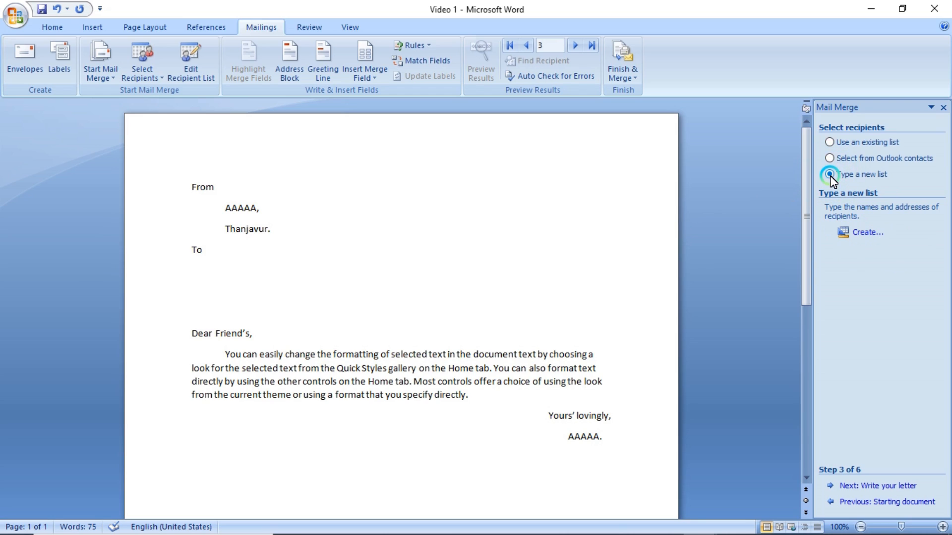
left_click(869, 233)
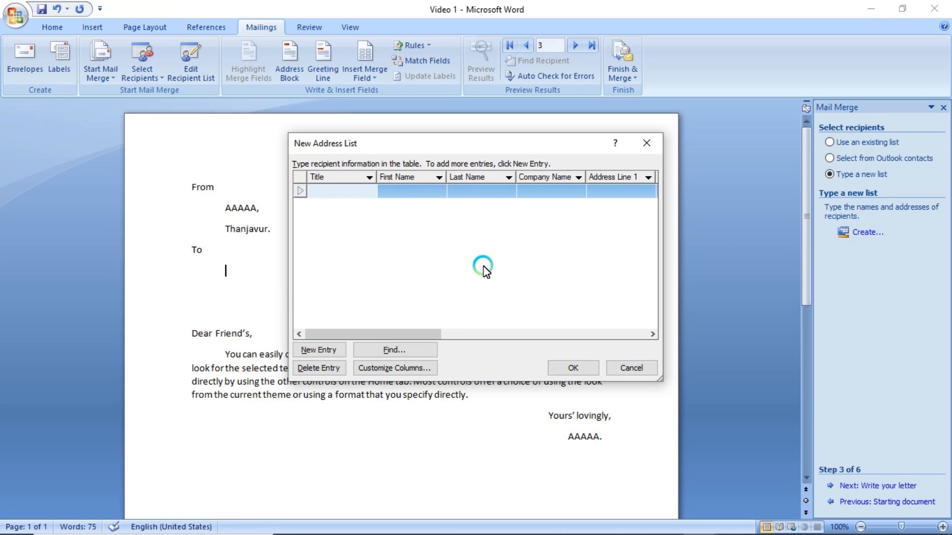
left_click_drag(425, 334, 399, 333)
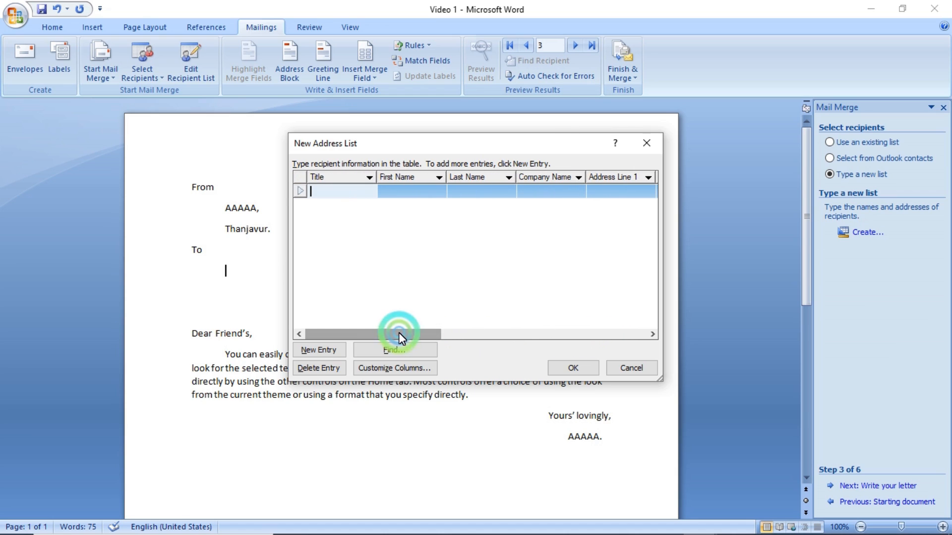
left_click(420, 194)
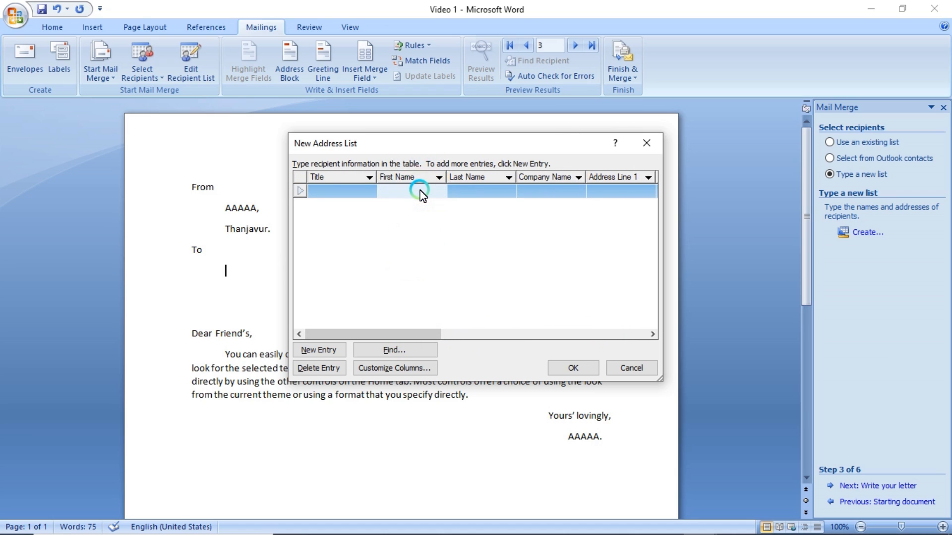
type("FFFFF,")
left_click(601, 193)
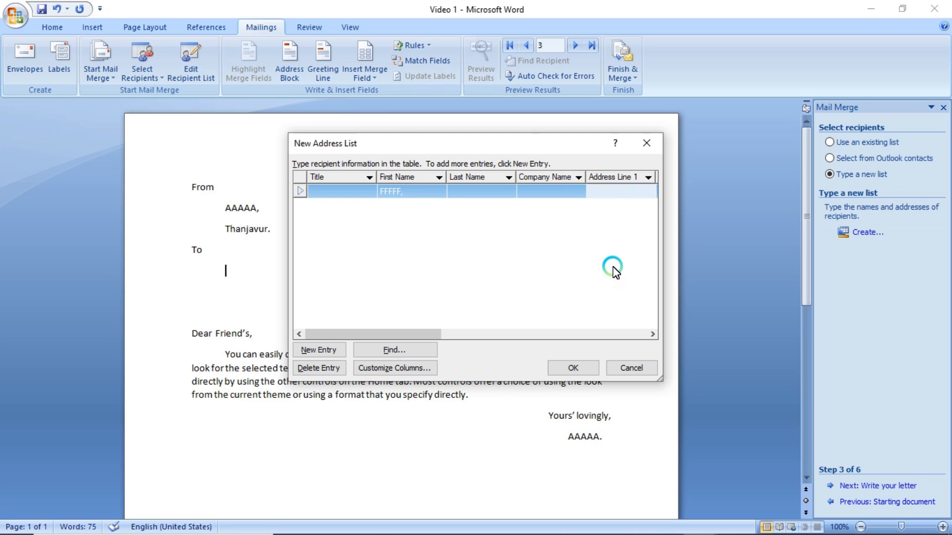
type("Madurai.")
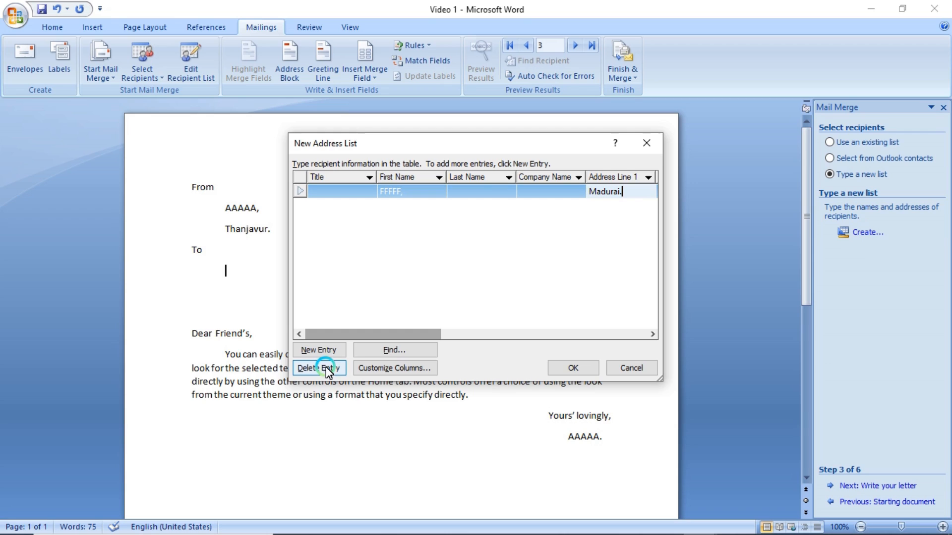
Step: Add a second recipient entry with First Name "RRRRR," and Address Line 1 "Trichy."
left_click(332, 353)
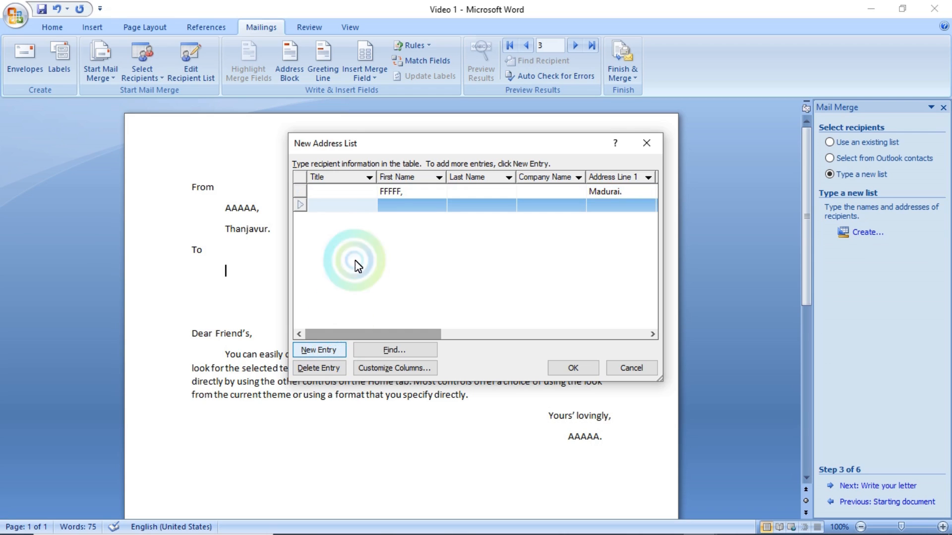
left_click(398, 211)
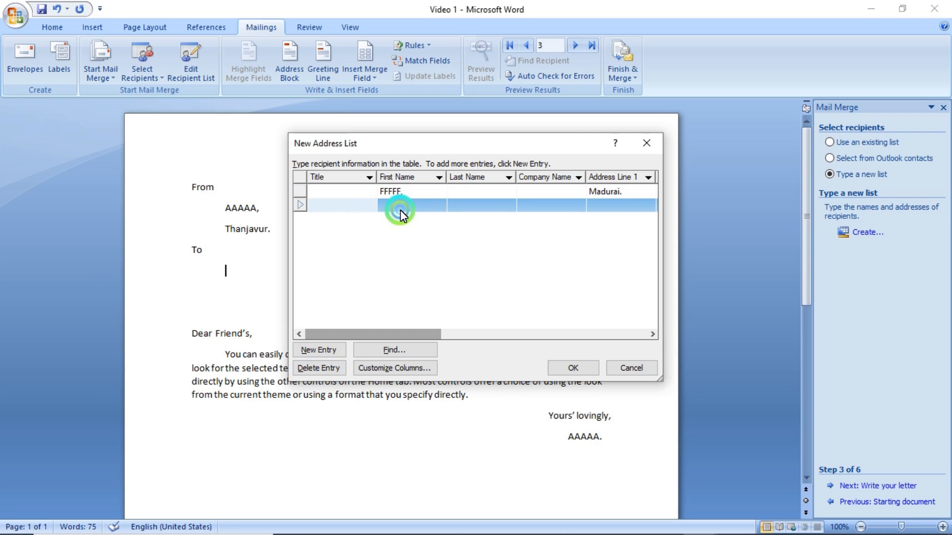
left_click(400, 210)
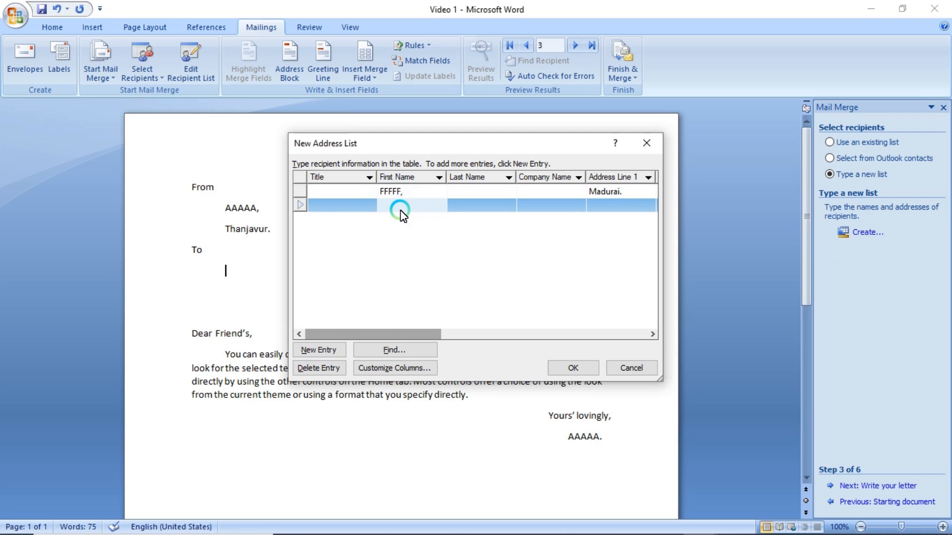
type("RRRRR,")
left_click(589, 205)
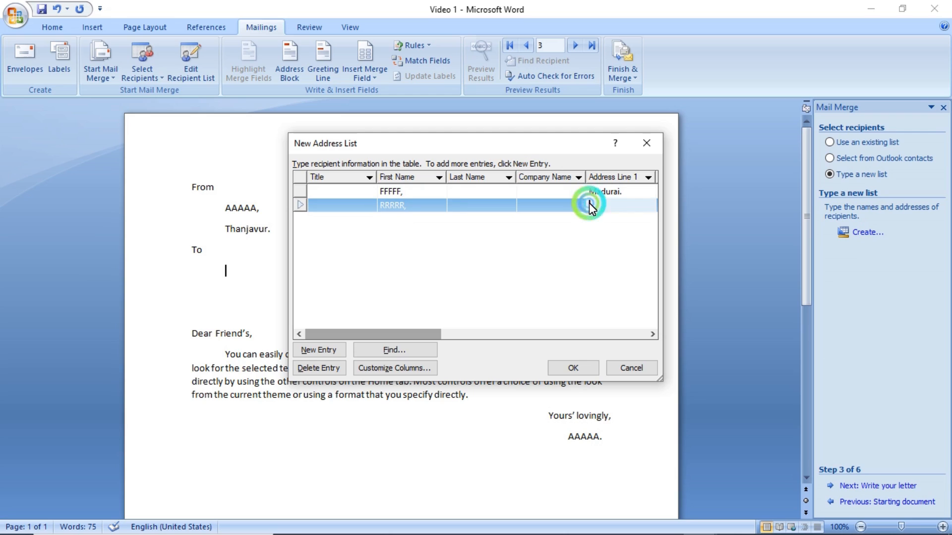
type("Trichy.")
Step: Add a third recipient entry with First Name "GGGGG," and Address Line 1 "Kumbakonam."
left_click(340, 351)
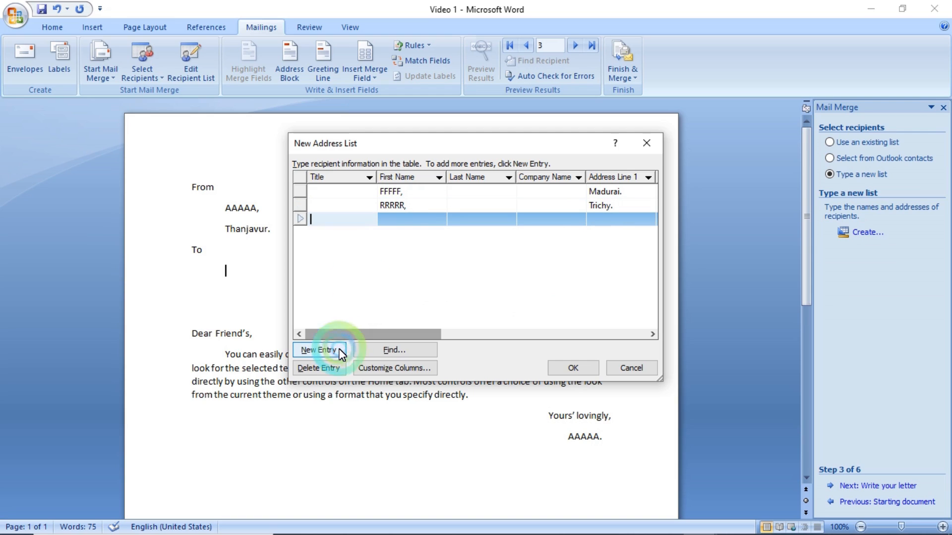
left_click(406, 216)
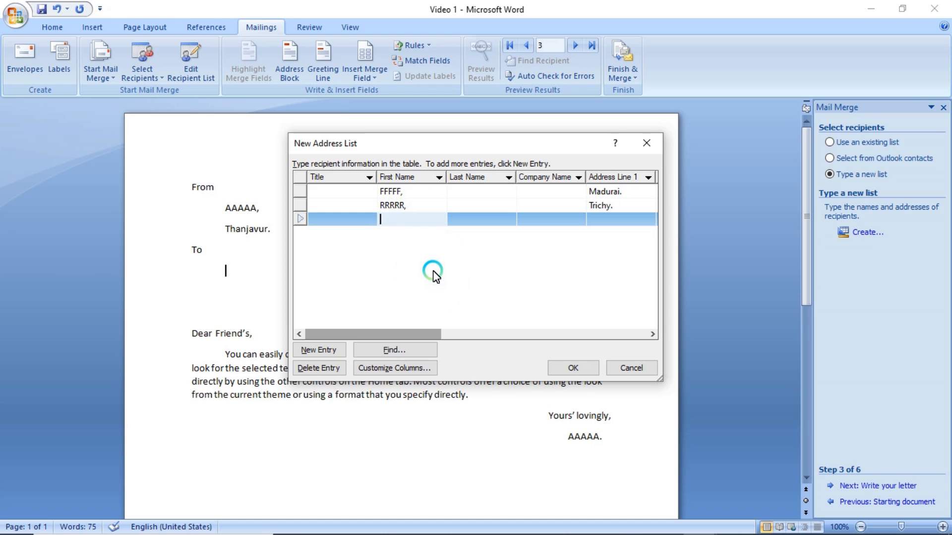
type("GGGGG,")
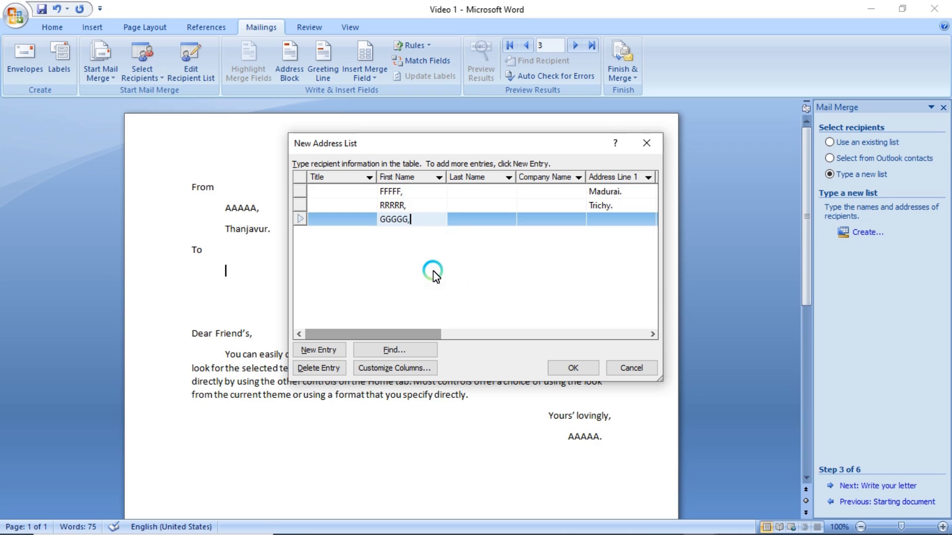
left_click(608, 223)
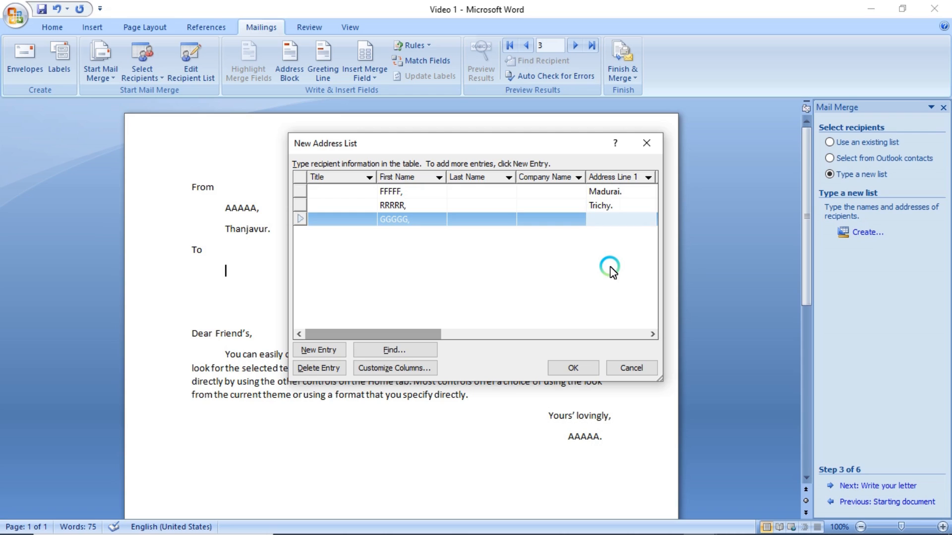
type("Kumb")
type("akonam.")
Step: Finish the address list and save it as "ee" in My Data Sources
left_click_drag(430, 332, 525, 331)
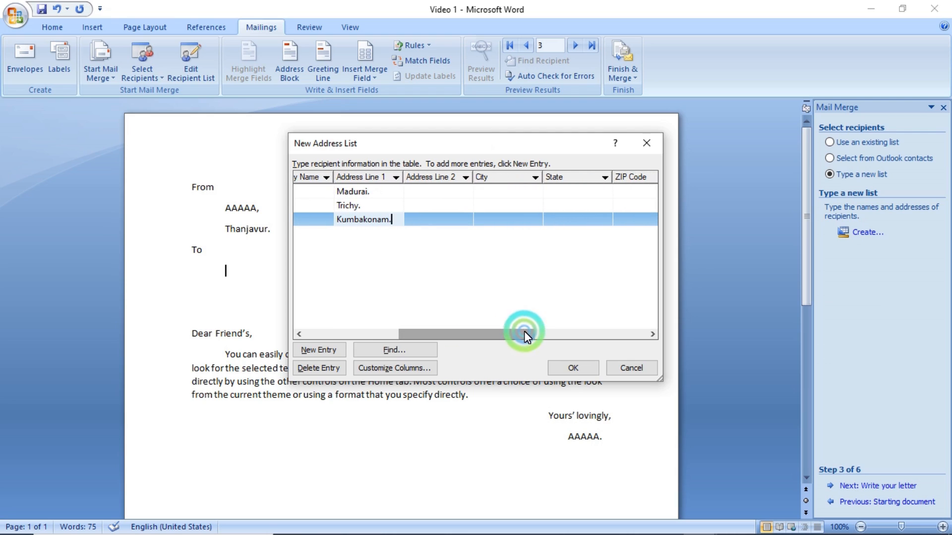
left_click(584, 369)
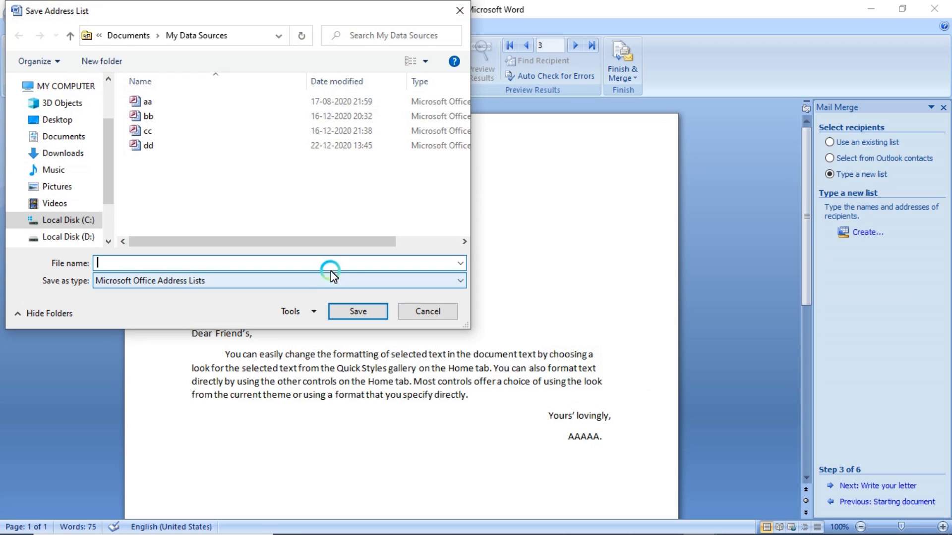
type("ee")
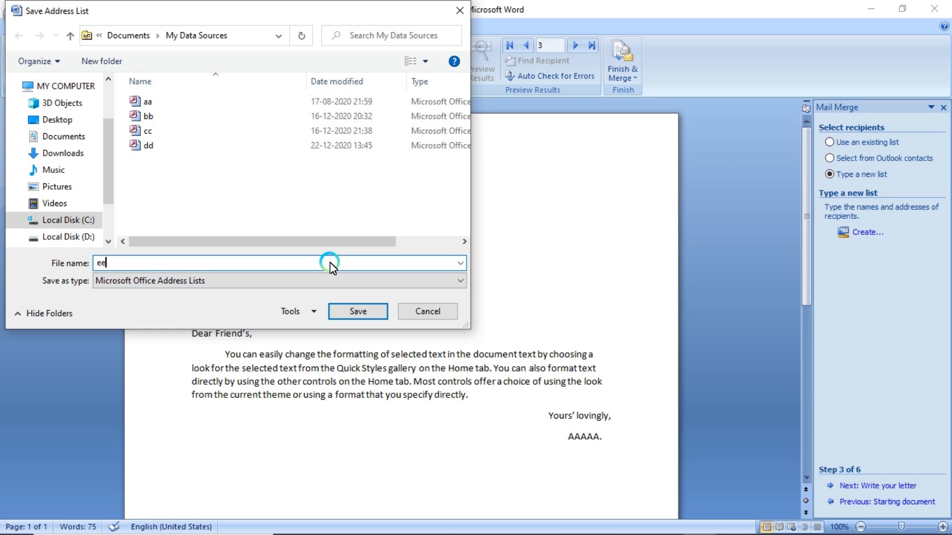
key("Return")
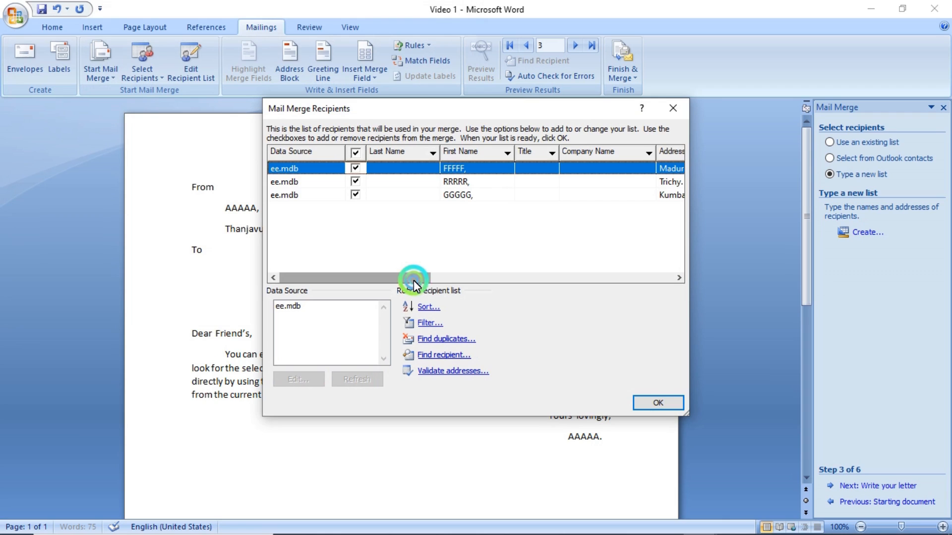
Step: Accept all recipients from the ee.mdb list and proceed to the wizard's letter-writing stage
mouse_move(413, 280)
left_mouse_down()
mouse_move(492, 282)
mouse_move(402, 278)
left_mouse_up()
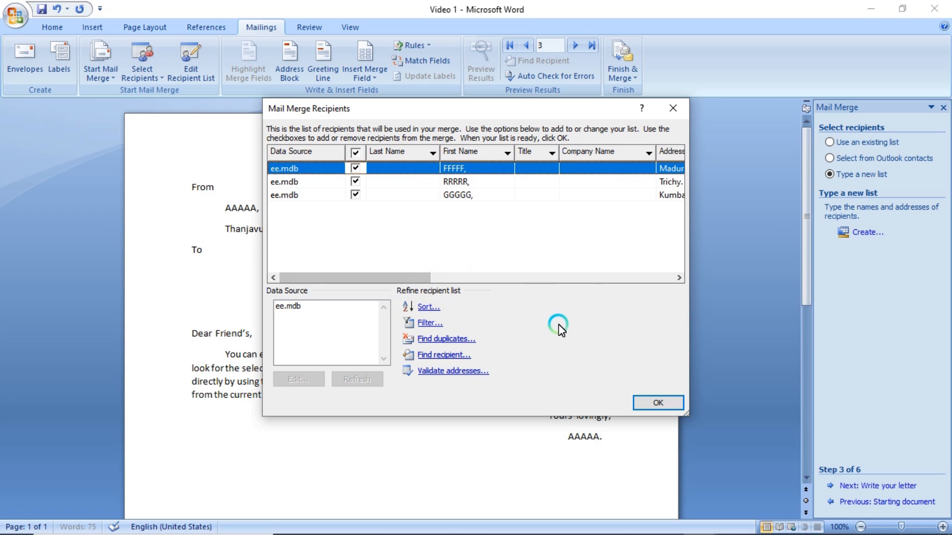
left_click(656, 402)
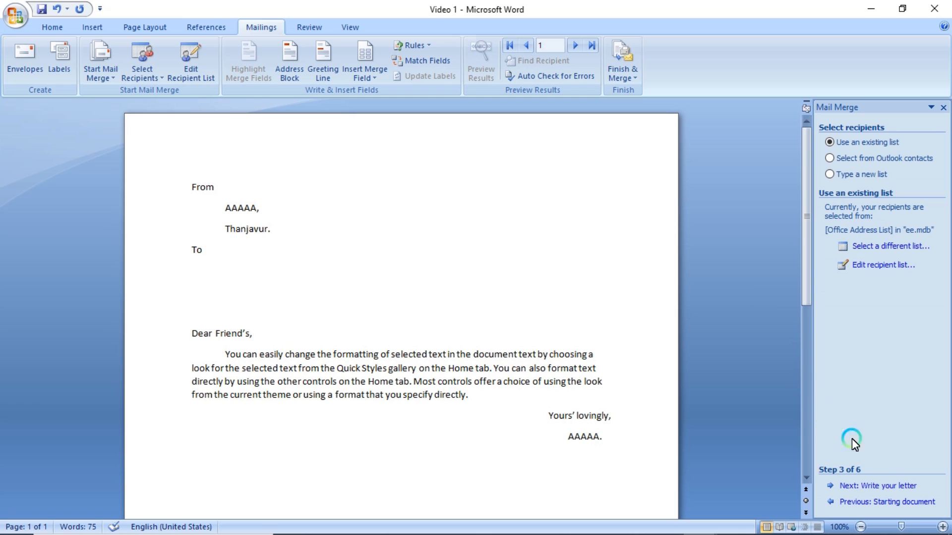
left_click(897, 486)
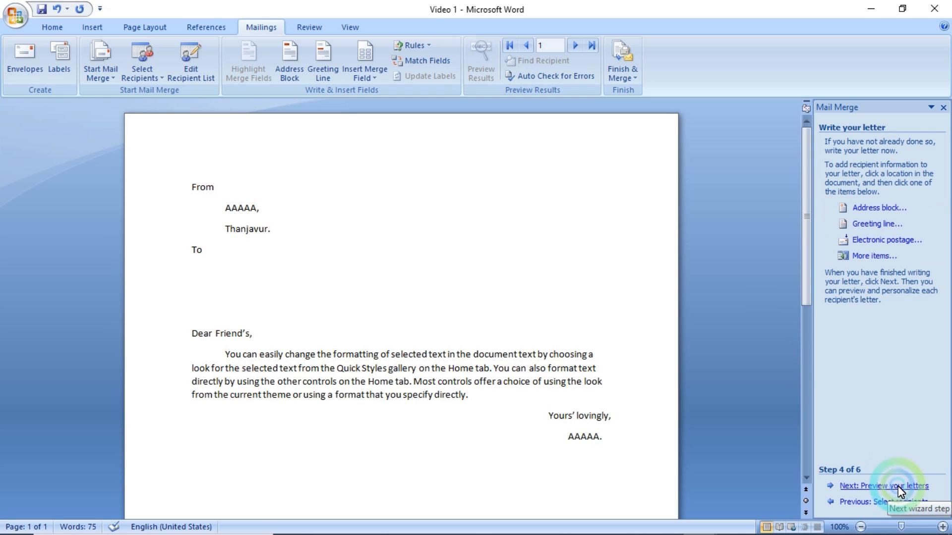
Step: Insert the First Name database field as a merge field beneath the "To" line of the letter
left_click(882, 257)
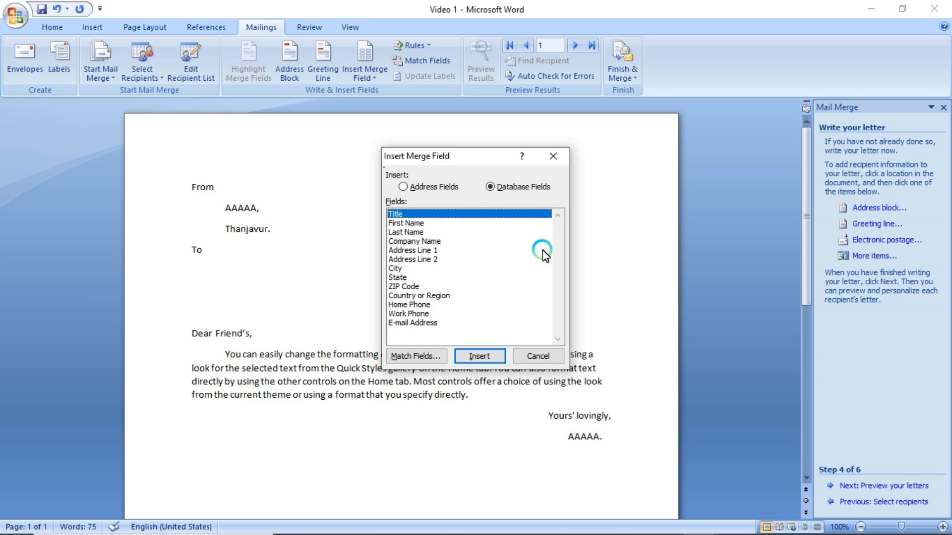
left_click(481, 223)
left_click(478, 356)
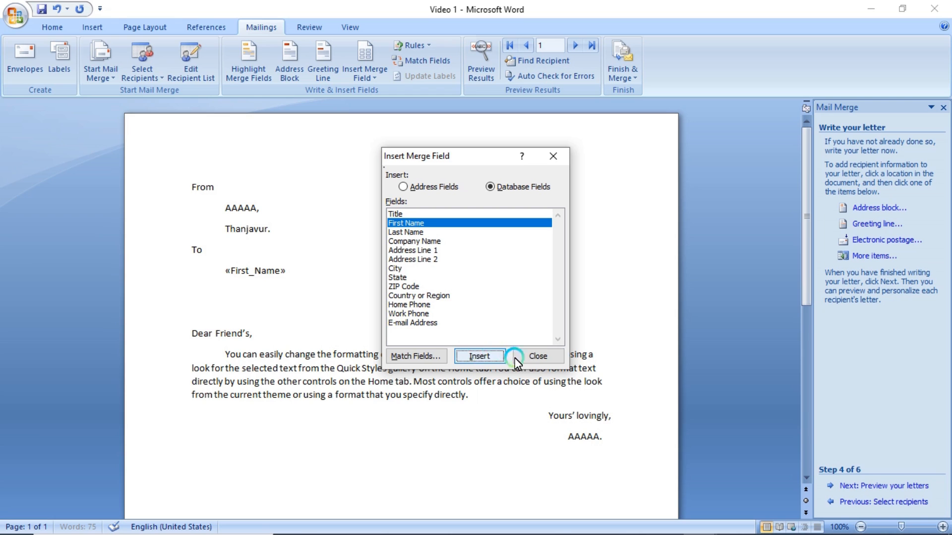
left_click(530, 358)
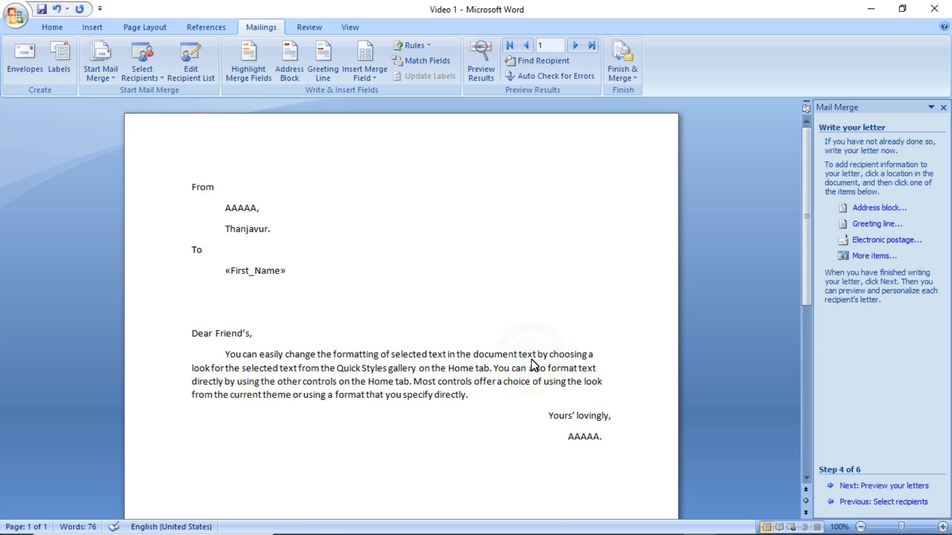
Step: Try placing the Address Line 1 merge field directly after First Name and delete it again
left_click(878, 257)
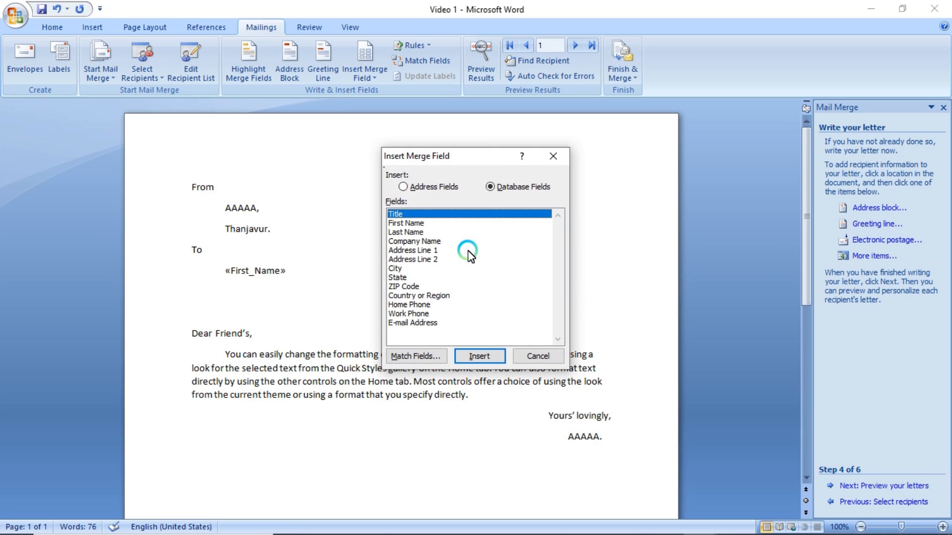
left_click(469, 251)
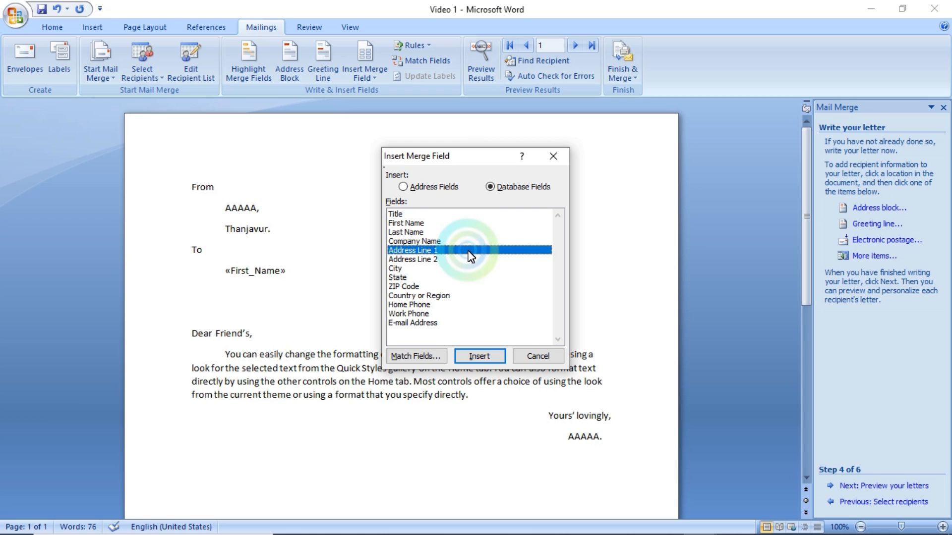
left_click(480, 357)
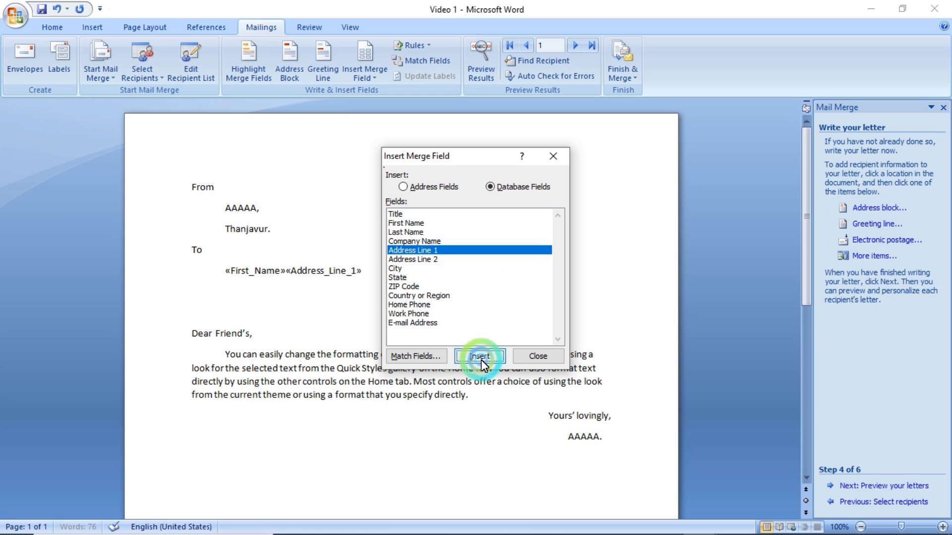
left_click_drag(469, 156, 558, 166)
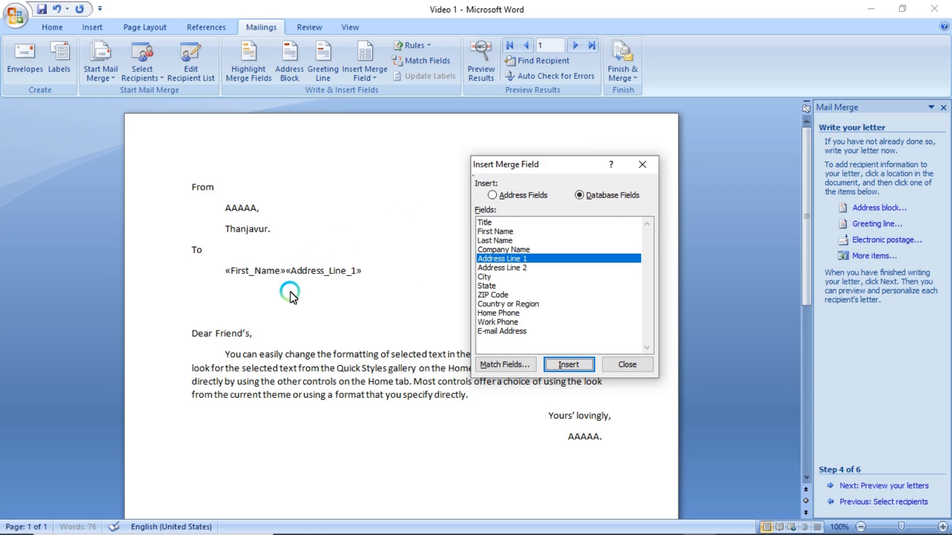
left_click(302, 279)
left_click(626, 366)
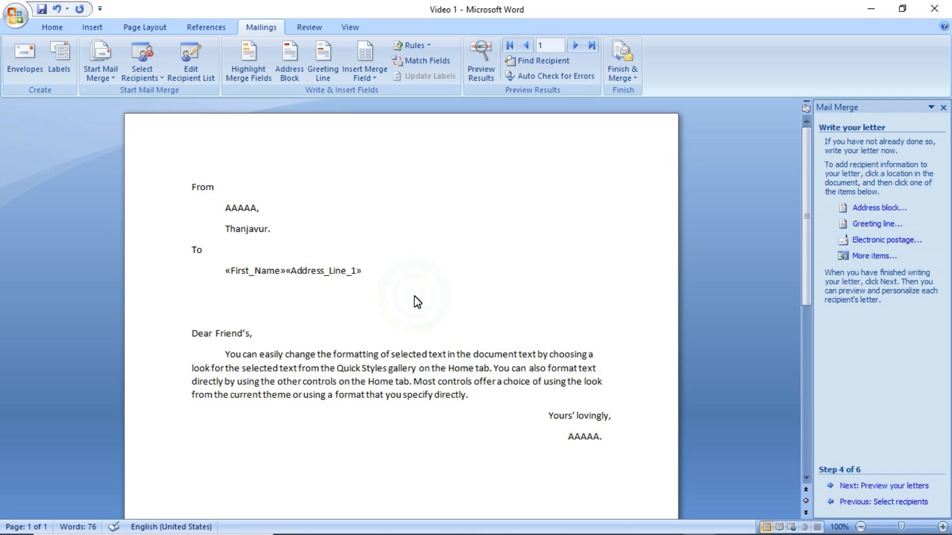
key("BackSpace")
key("BackSpace")
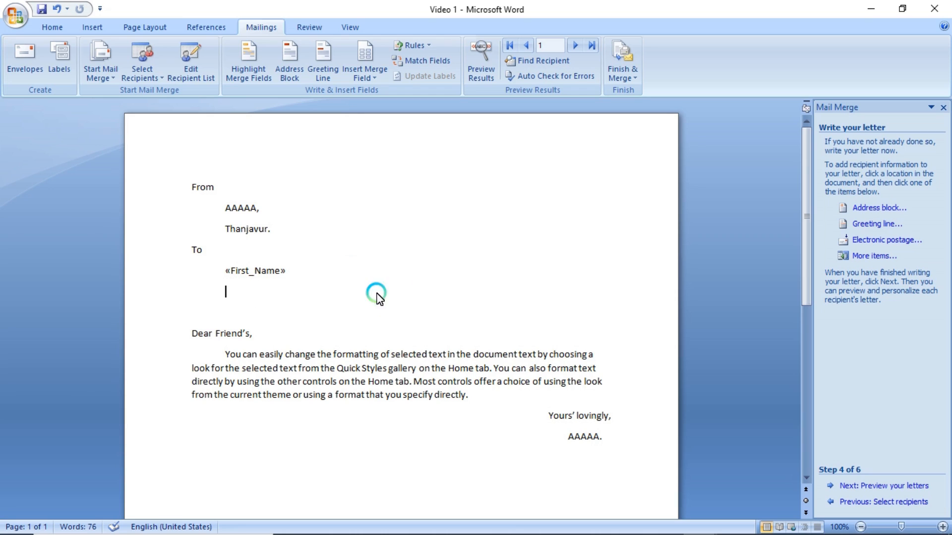
Step: Insert the Address Line 1 merge field on the line below First Name and proceed to the wizard's letter preview
left_click(856, 256)
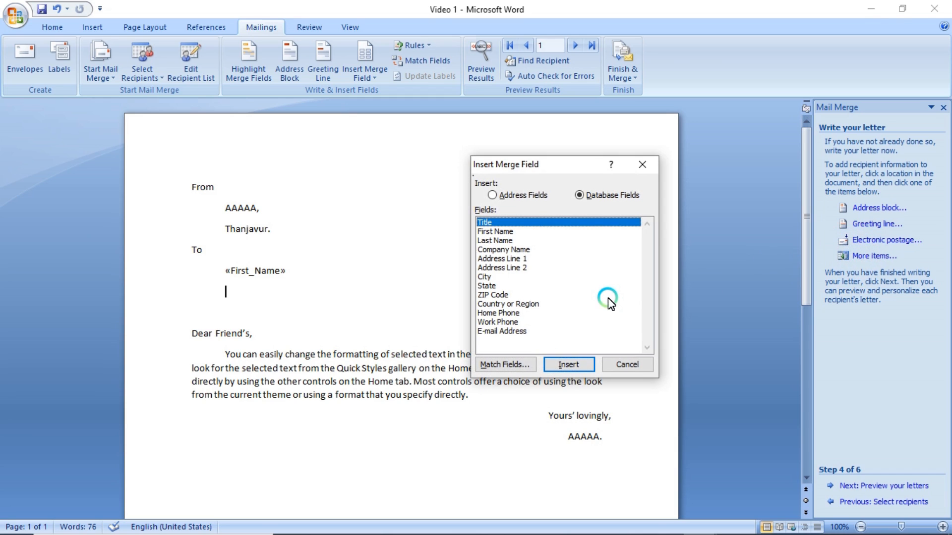
left_click(552, 258)
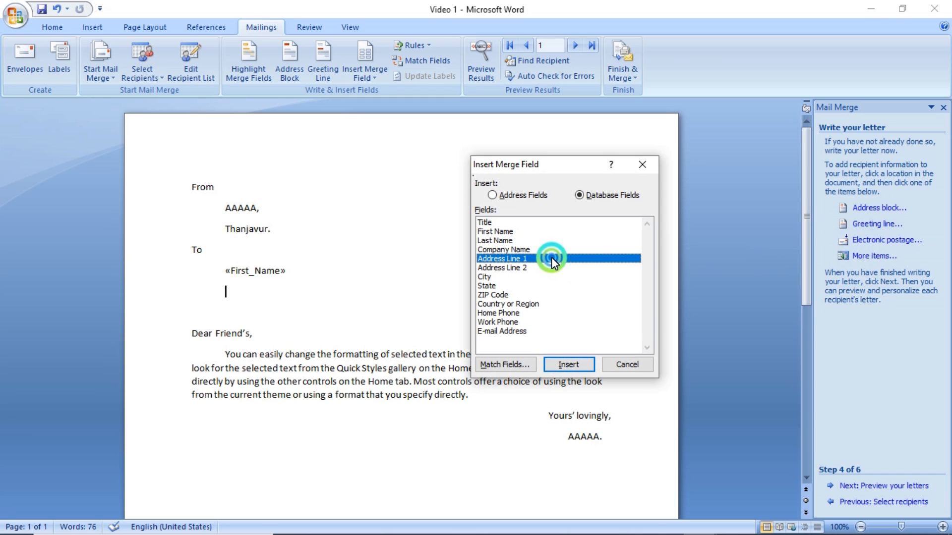
left_click(582, 361)
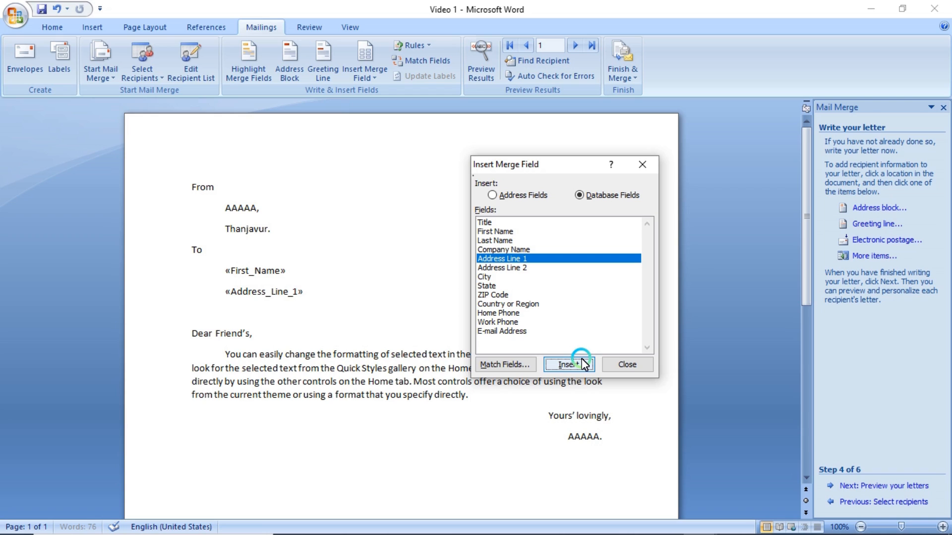
left_click(628, 363)
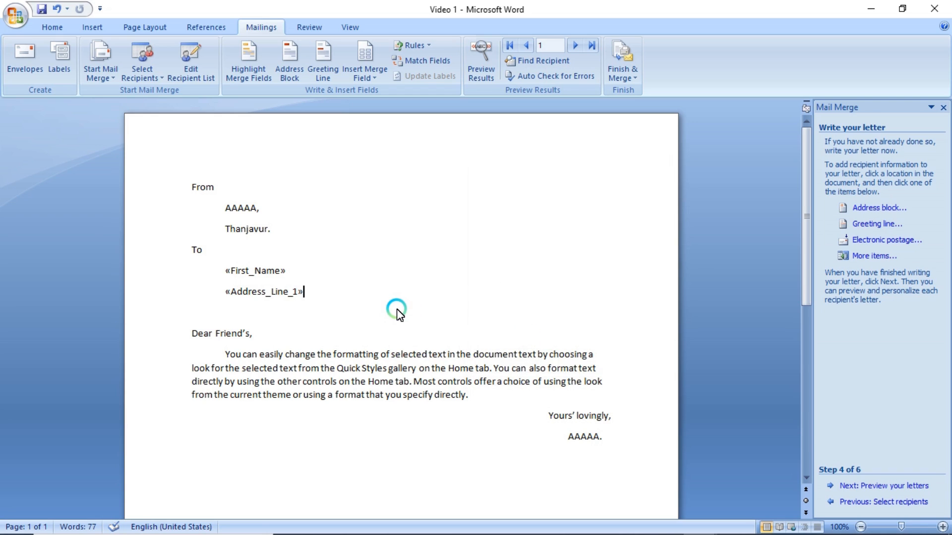
left_click(908, 488)
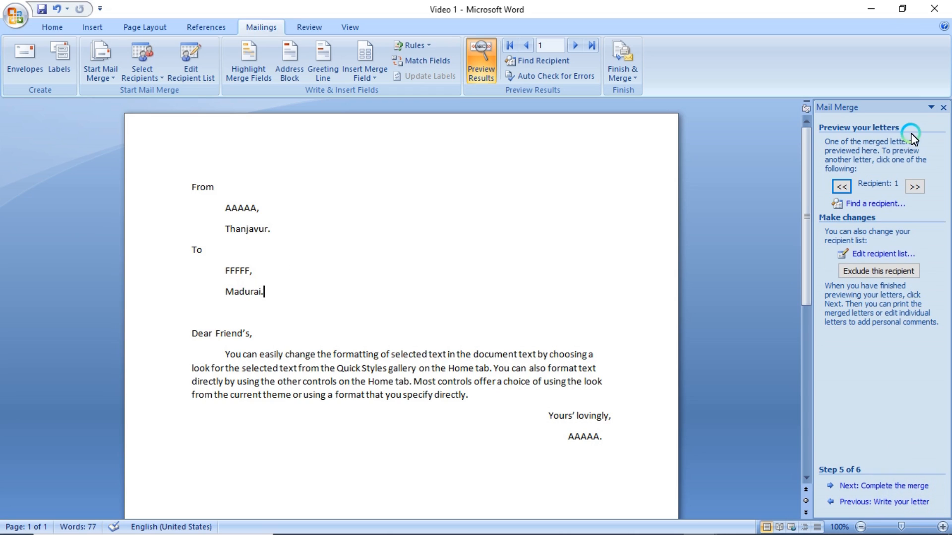
Step: Preview the merged letters for the second and third recipients
left_click(912, 188)
left_click(913, 187)
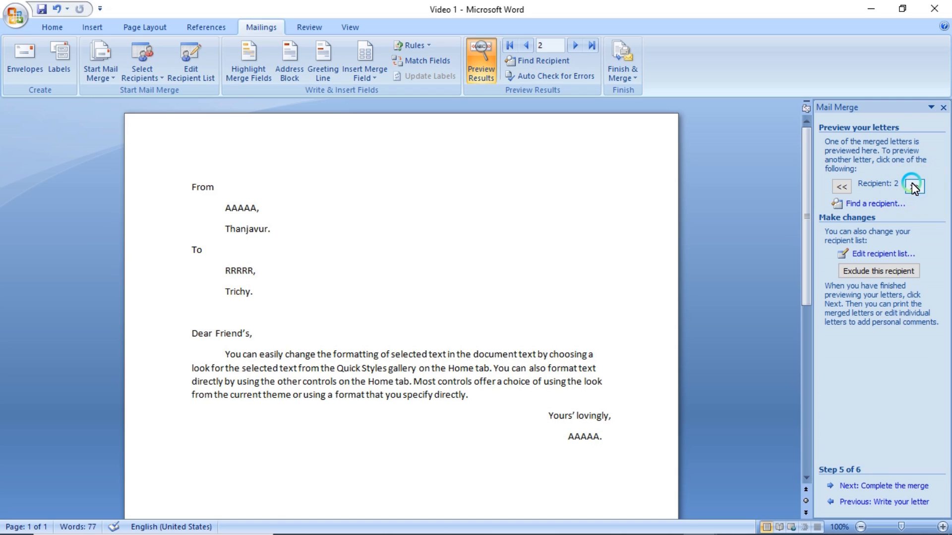
left_click(912, 185)
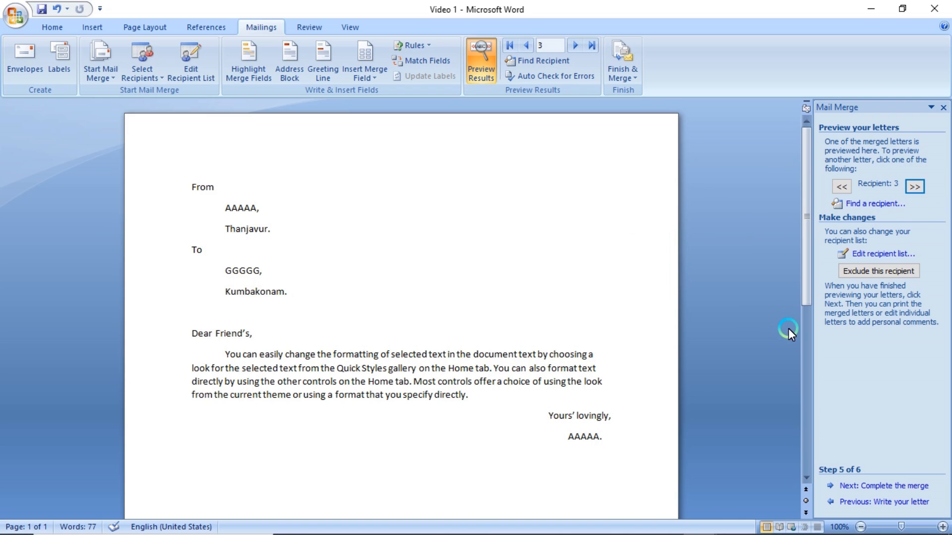
Step: Proceed to the wizard's final stage and start merging to individual letters with all records chosen
left_click(913, 490)
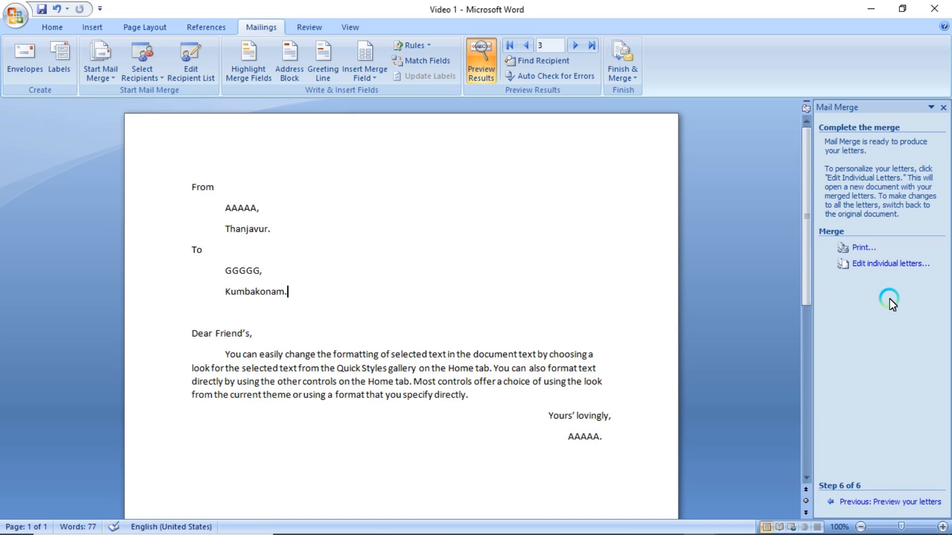
left_click(890, 264)
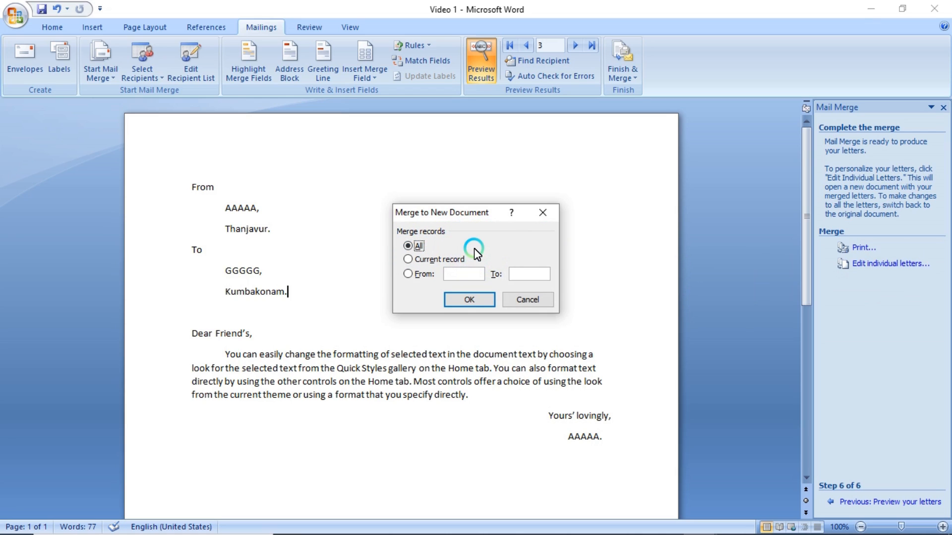
left_click(408, 247)
left_click(407, 260)
left_click(407, 274)
type("12")
Step: Set the merge range back to all records and merge them into a new document
left_click(408, 246)
left_click(405, 245)
left_click(473, 300)
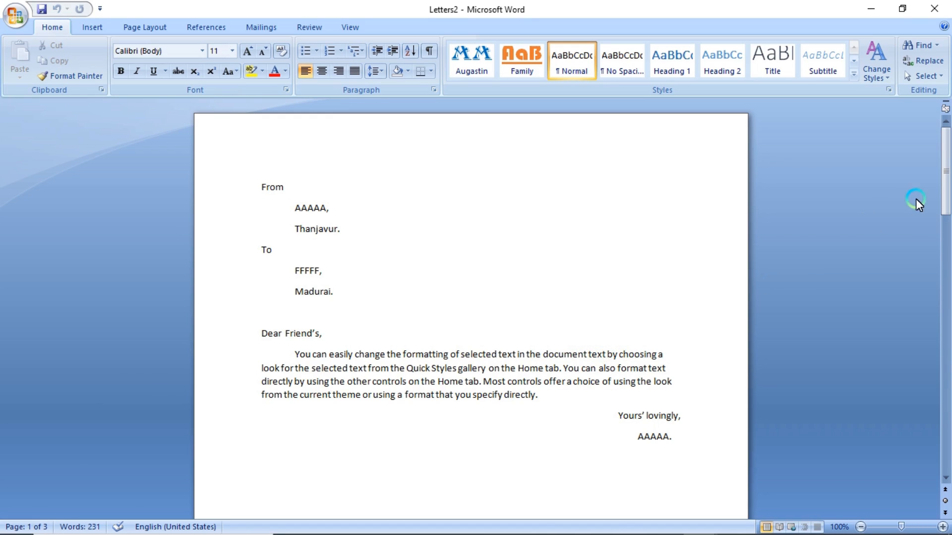
Step: Look through the merged document down to the third recipient's letter
left_click_drag(946, 199, 947, 402)
left_click(701, 247)
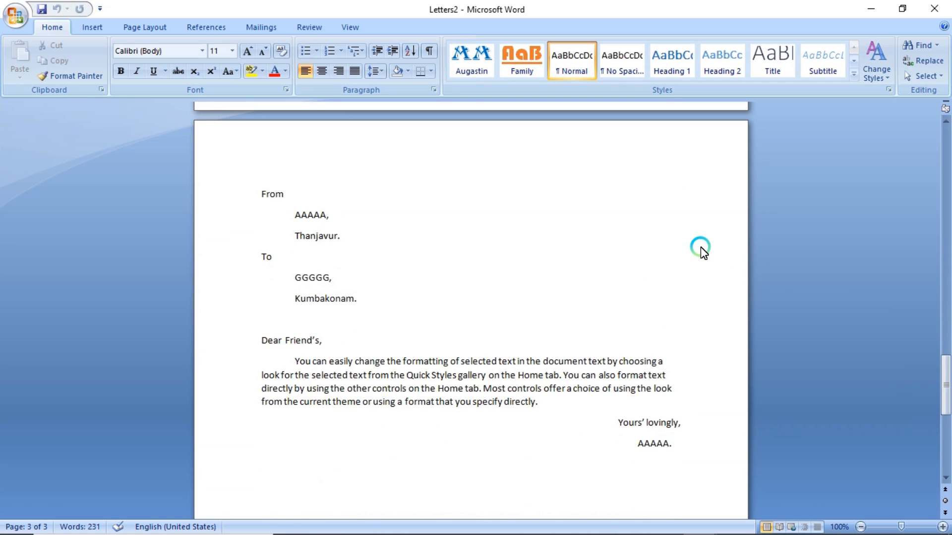